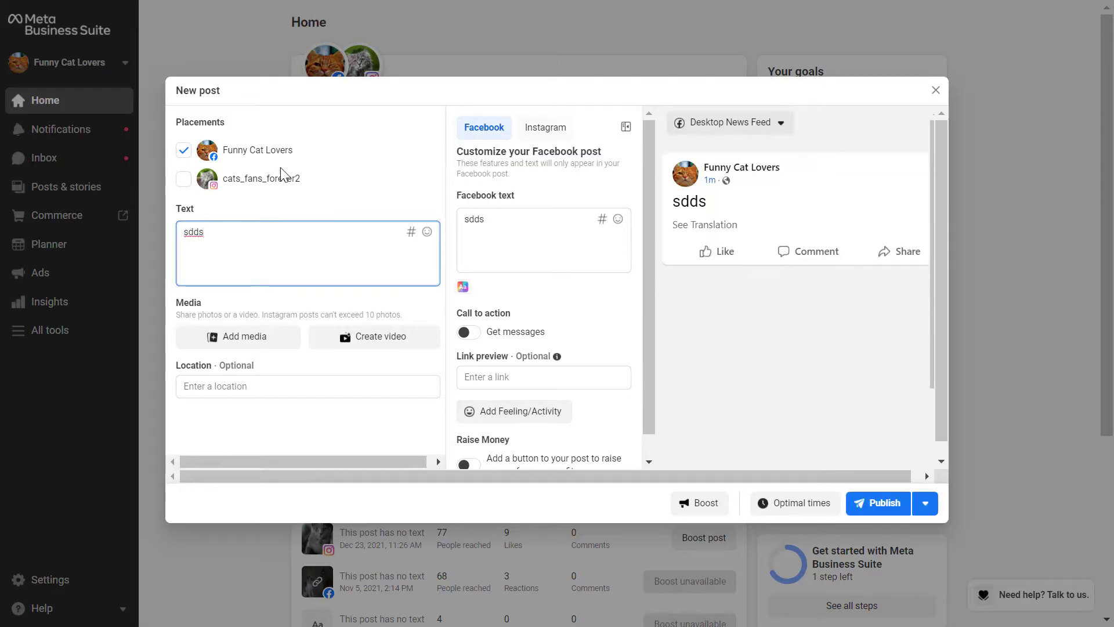
# Step: Open the post's scheduling options, then close them again
pyautogui.click(730, 122)
pyautogui.click(722, 155)
pyautogui.click(826, 503)
pyautogui.click(629, 354)
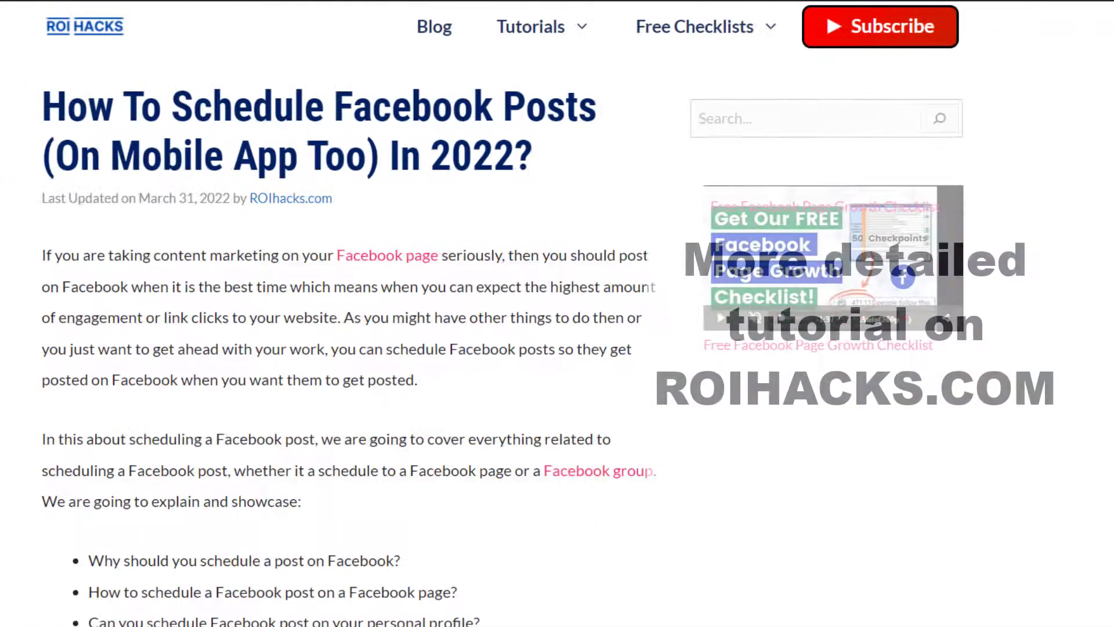
# Step: Scroll down through the How To Schedule Facebook Posts article
pyautogui.scroll(-20, 334, 314)
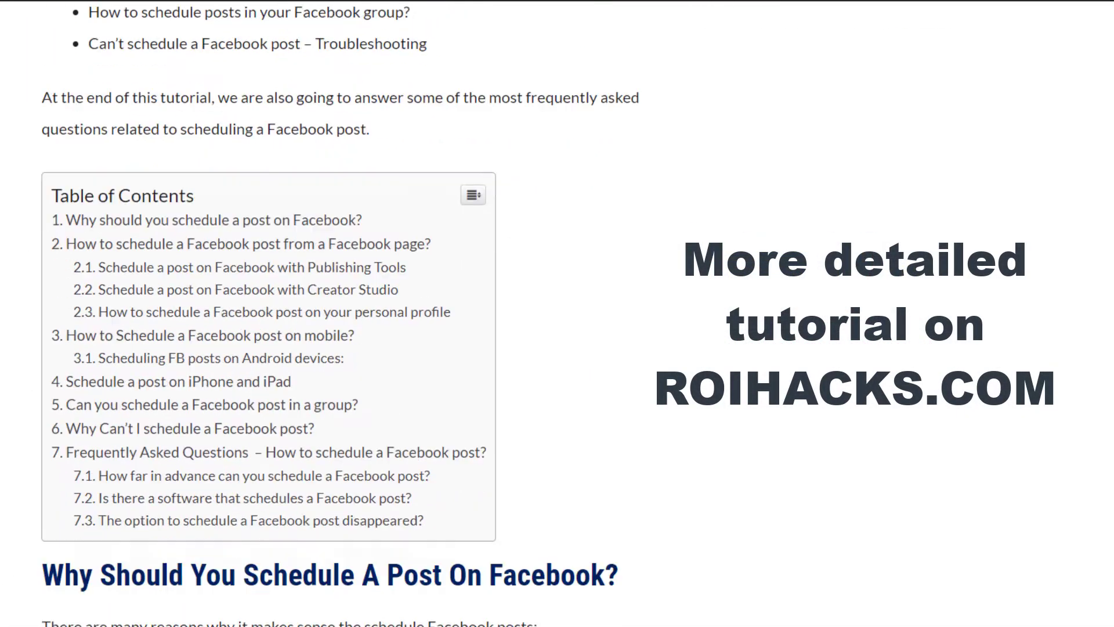
pyautogui.scroll(-15, 335, 313)
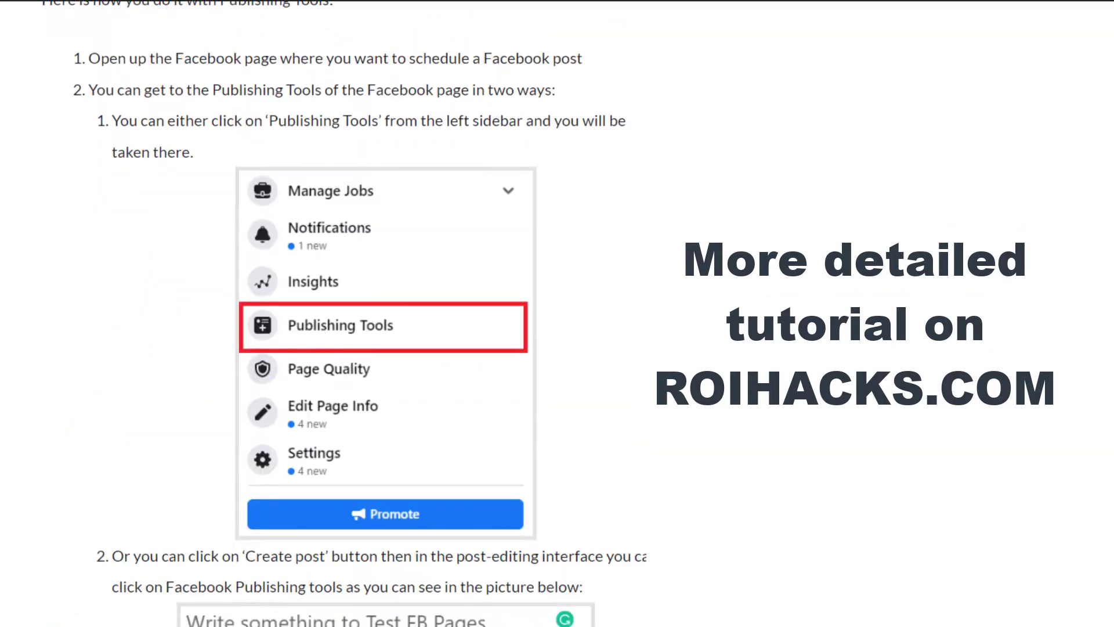
pyautogui.scroll(-20, 334, 314)
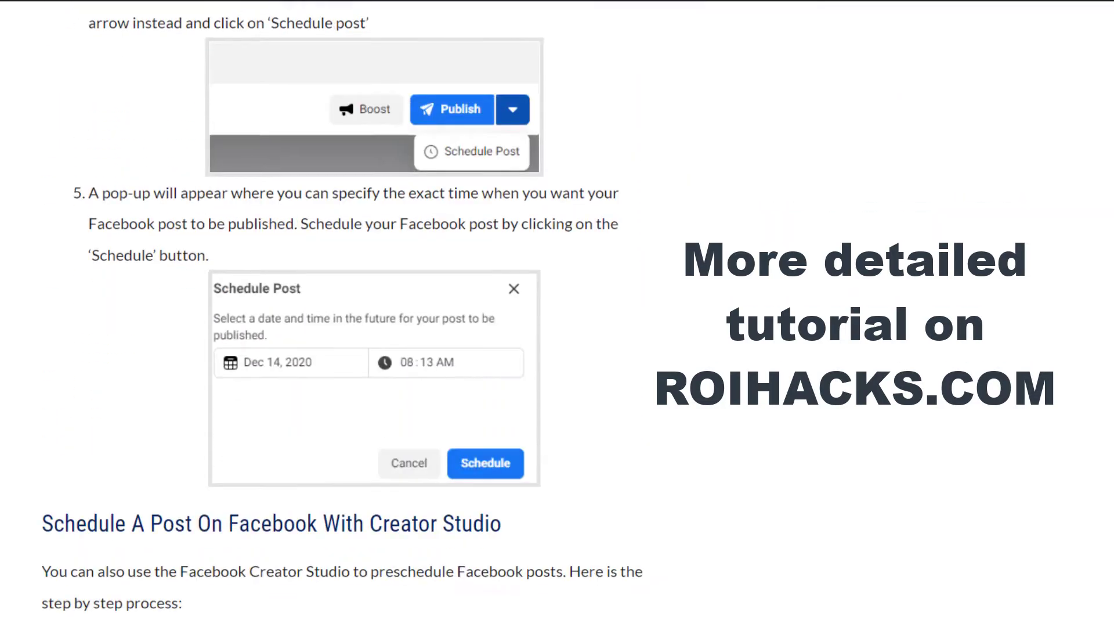
pyautogui.scroll(-20, 334, 313)
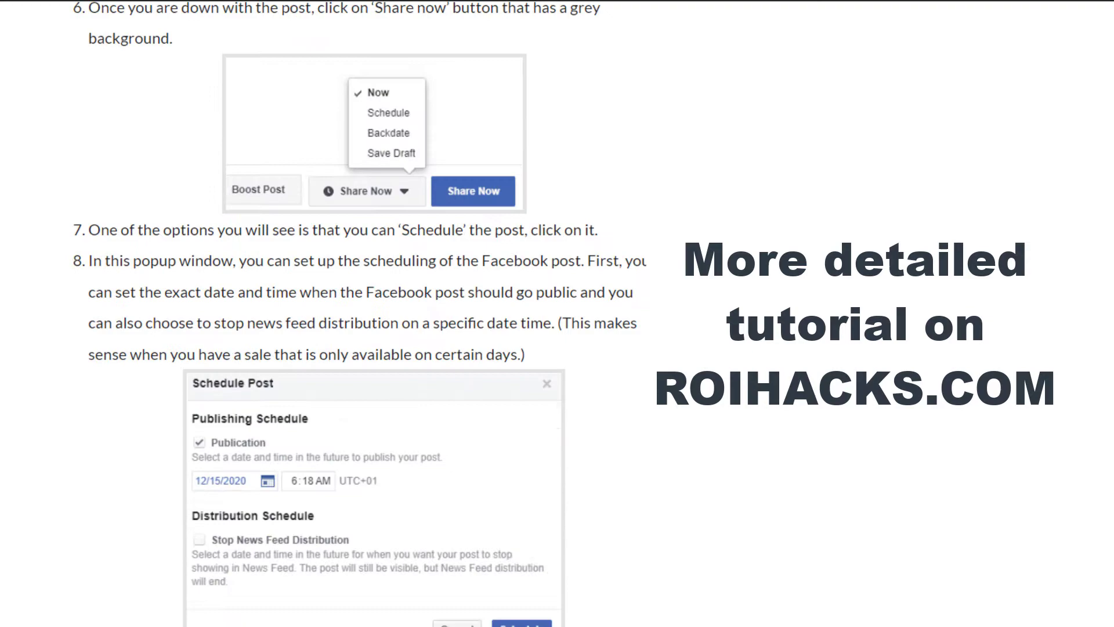
pyautogui.scroll(-20, 334, 313)
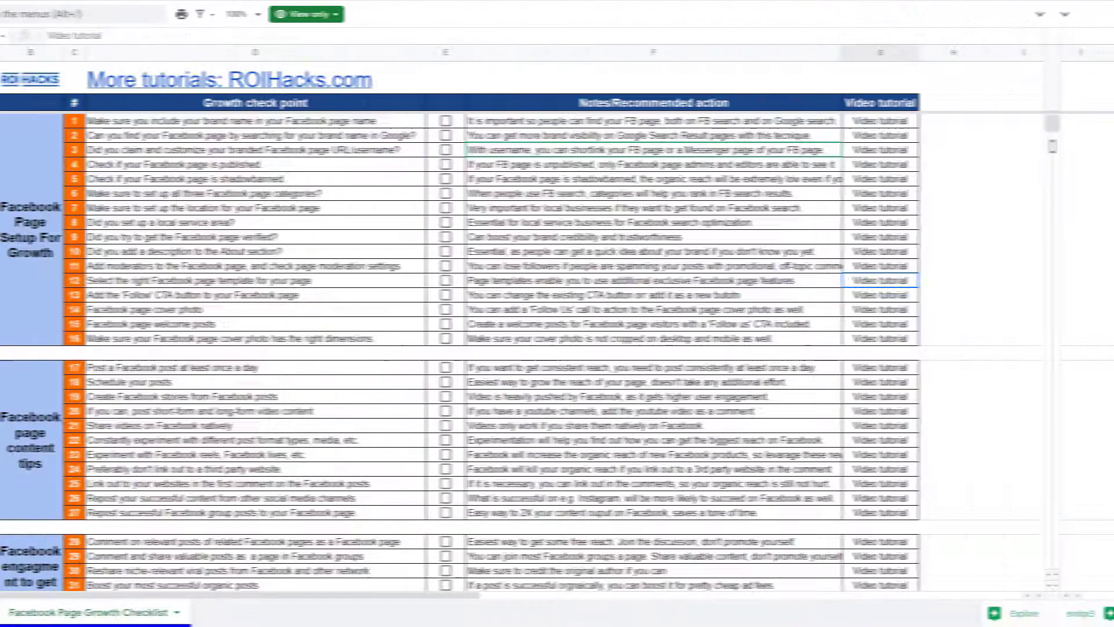
# Step: Scroll the Facebook Page Growth Checklist down to the content and engagement tips
pyautogui.scroll(-3, 1049, 134)
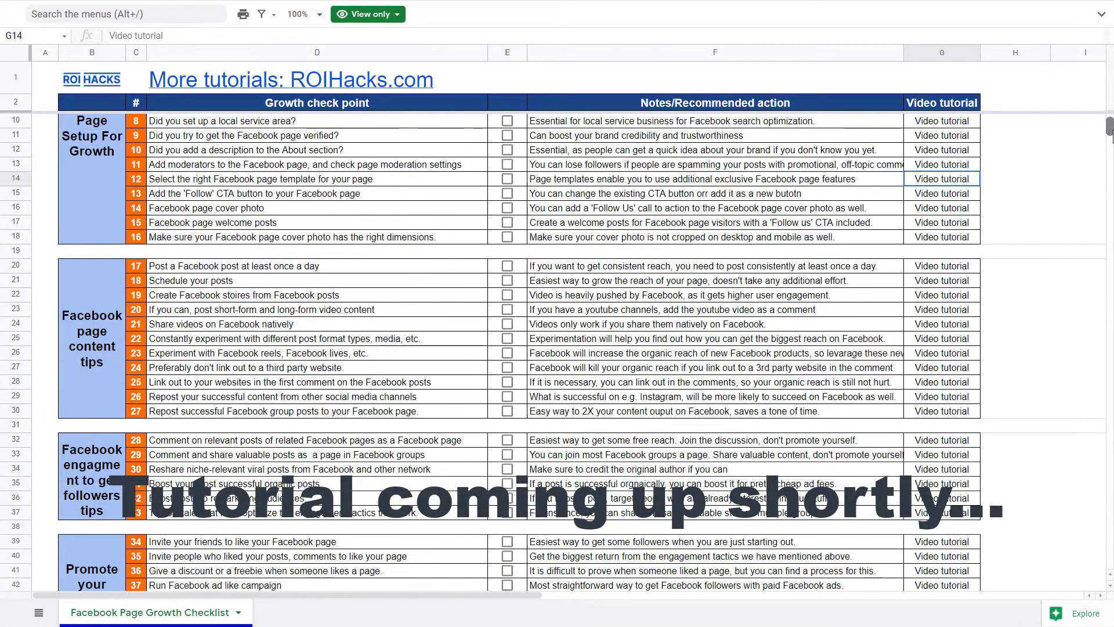
pyautogui.scroll(-1, 1110, 135)
pyautogui.moveTo(1110, 135); pyautogui.dragTo(1111, 149)
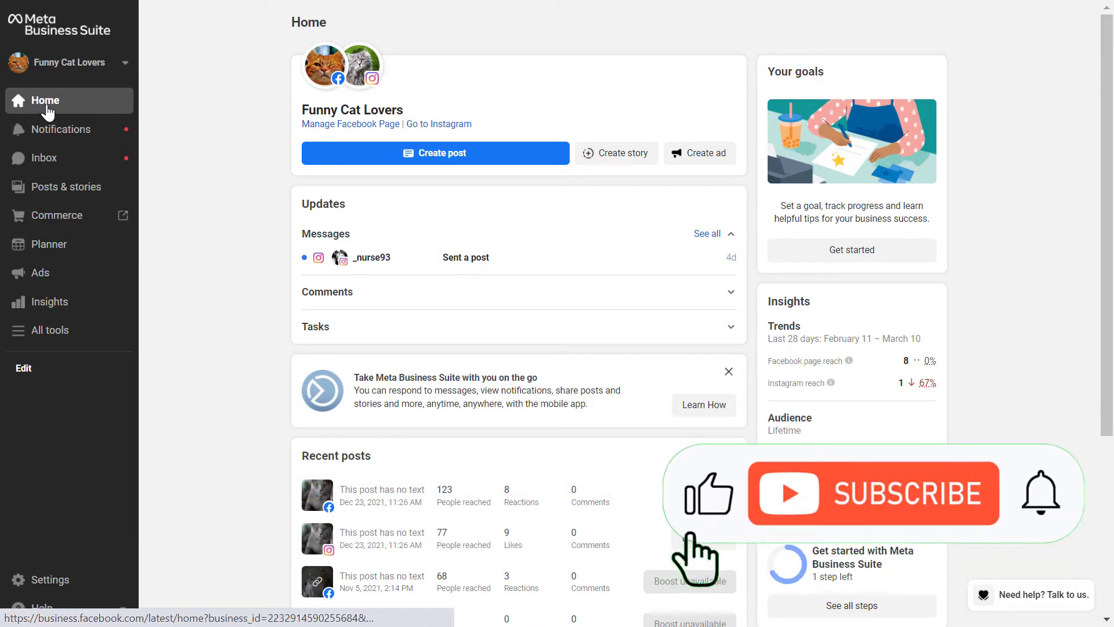
pyautogui.moveTo(373, 85)
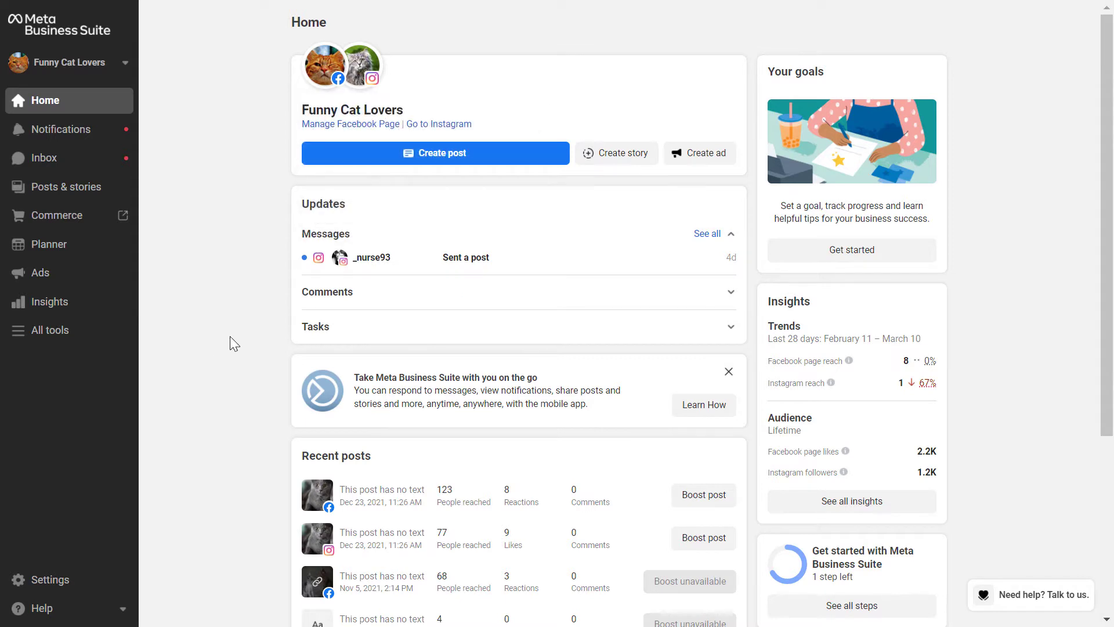
# Step: Start a new Funny Cat Lovers post with the text 'sdds'
pyautogui.click(439, 153)
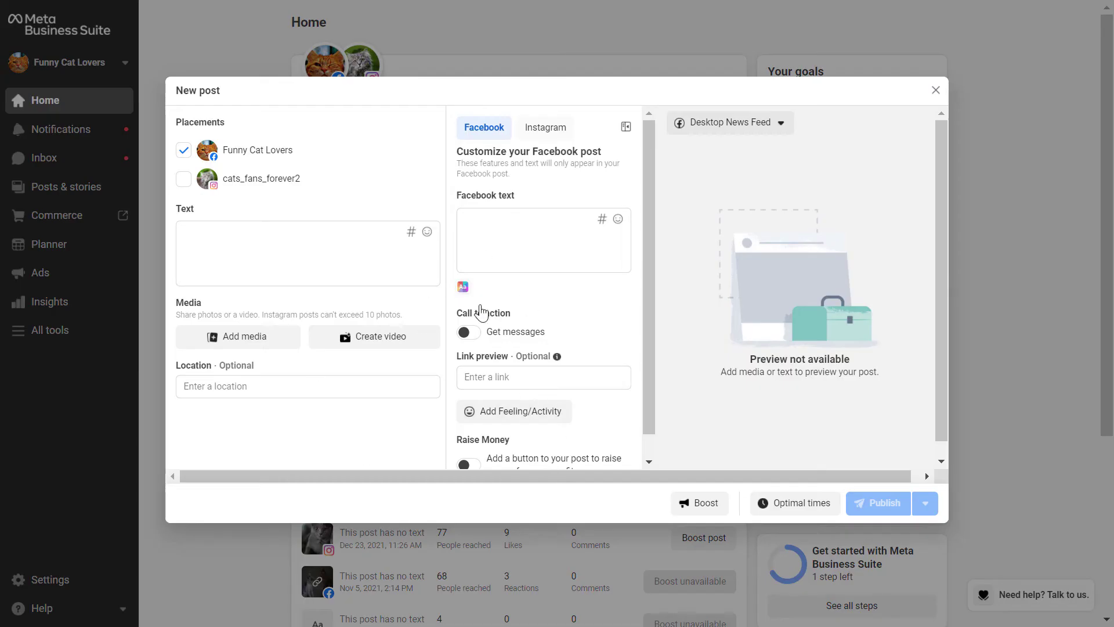
pyautogui.click(213, 235)
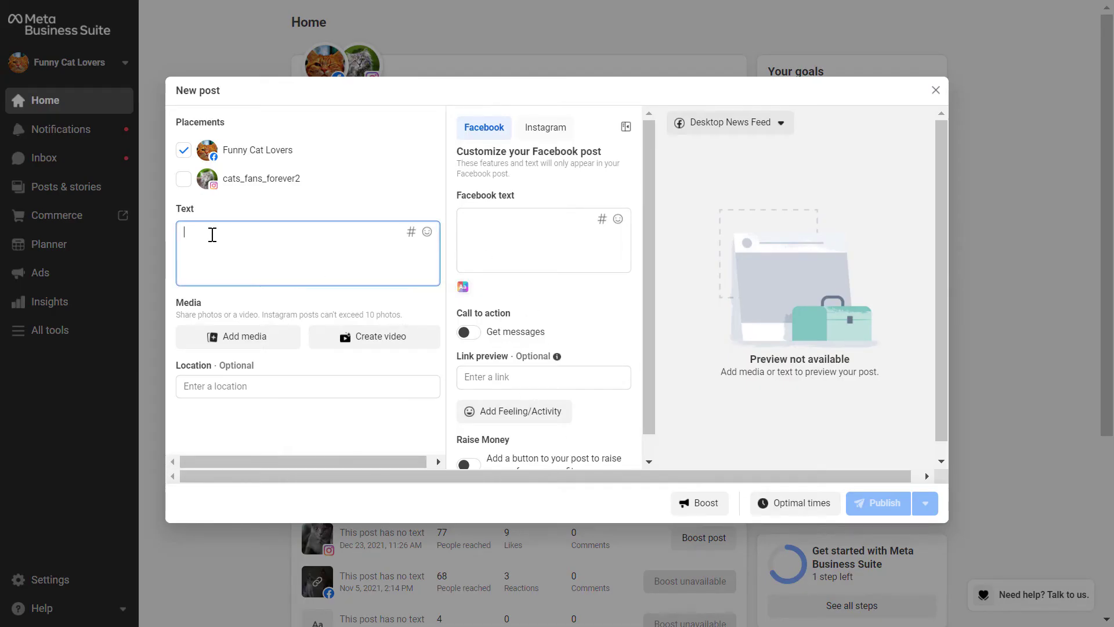
pyautogui.write('sdds')
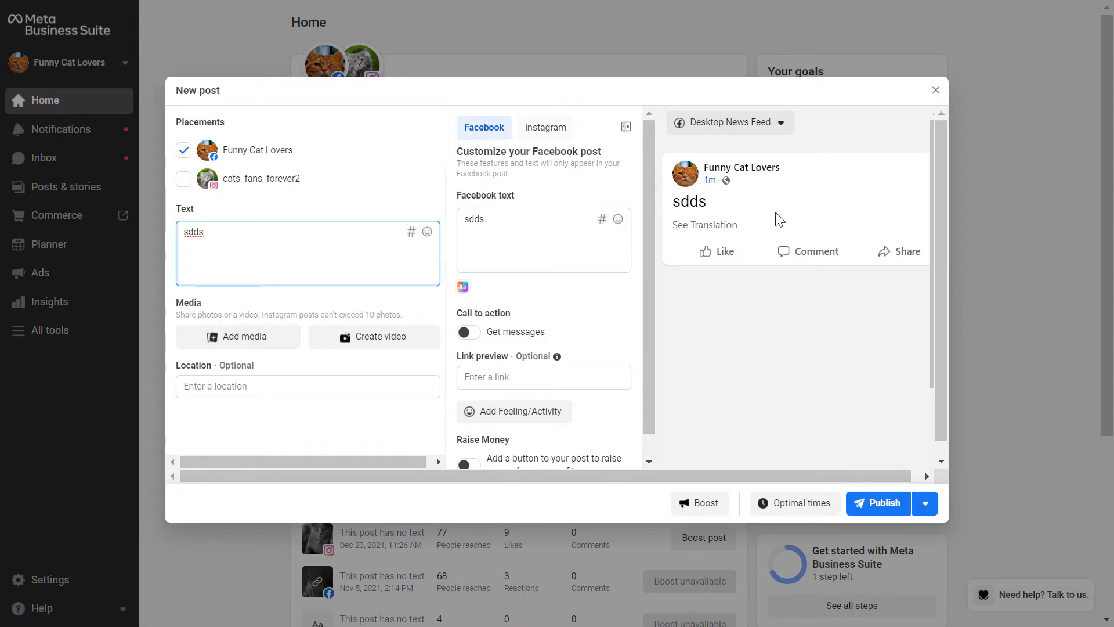
# Step: Preview the post in Mobile News Feed, then switch back to Desktop News Feed
pyautogui.click(749, 123)
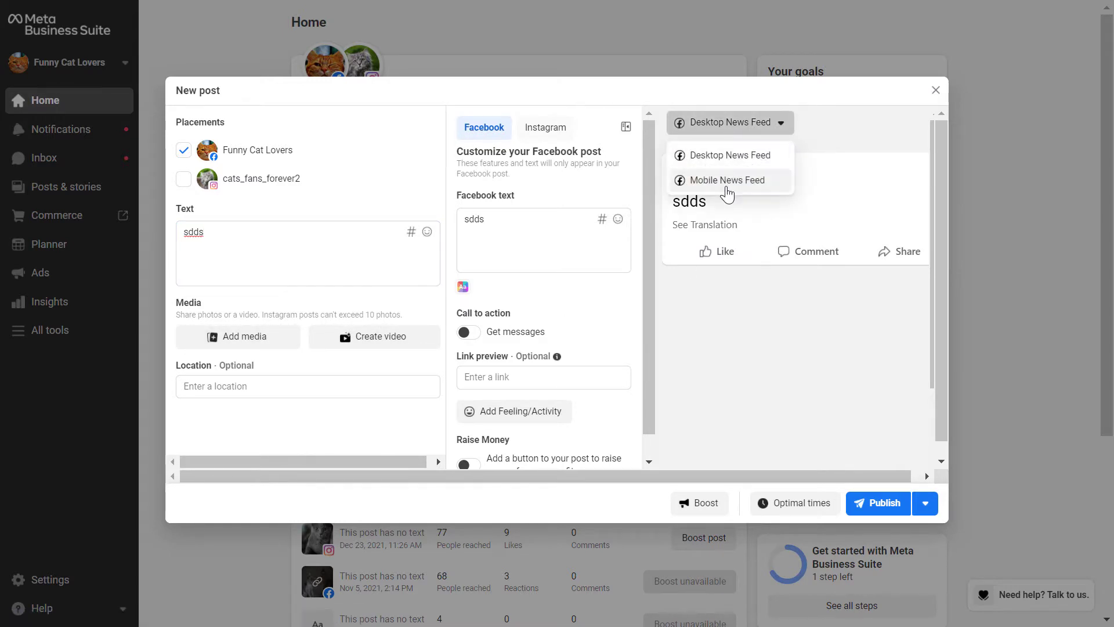
pyautogui.click(721, 183)
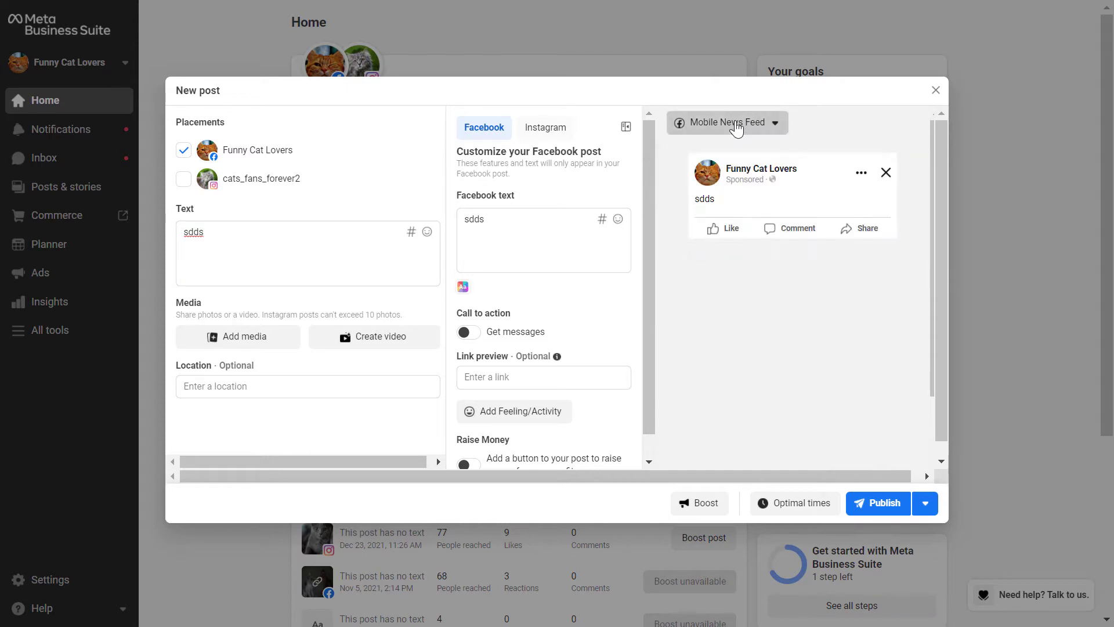
pyautogui.click(734, 122)
pyautogui.click(707, 156)
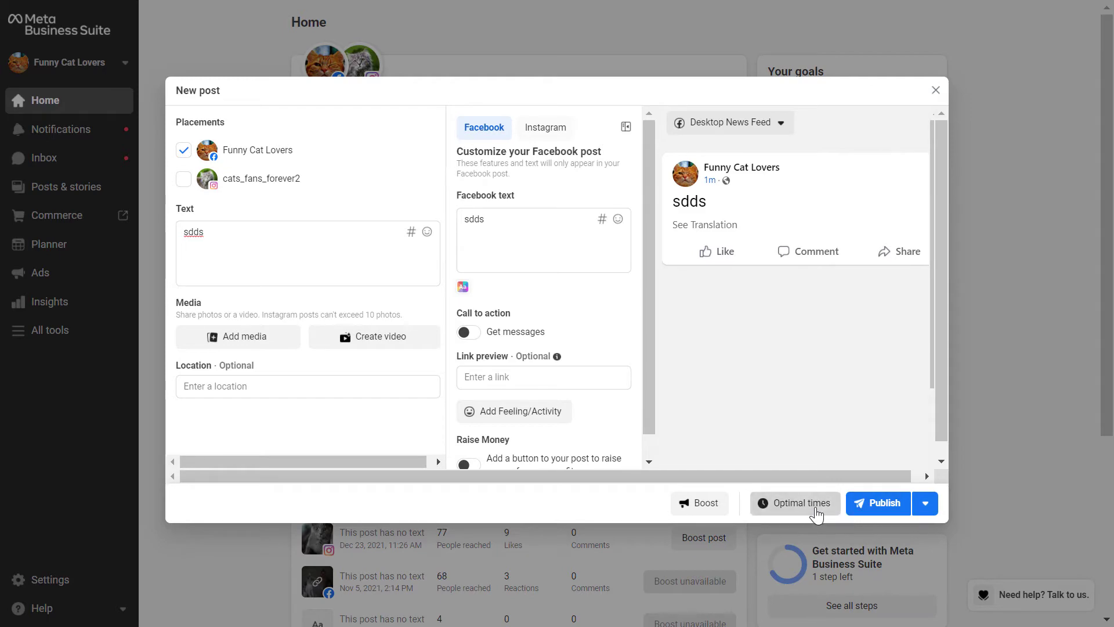
# Step: Switch the publish option to Schedule post, dismissing the optimal-times scheduler
pyautogui.click(817, 514)
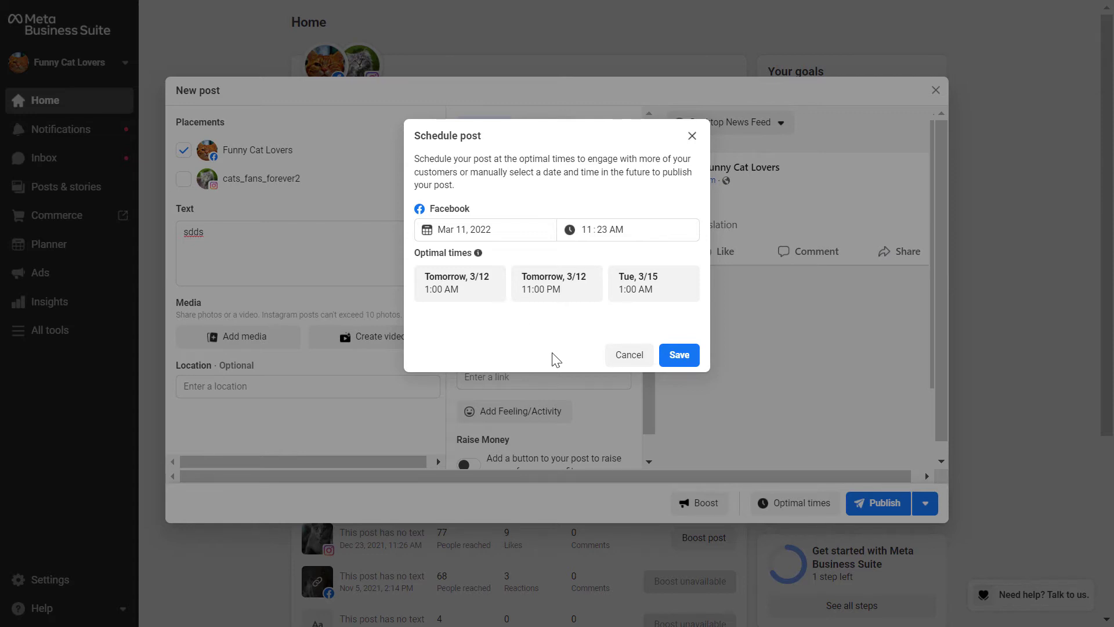
pyautogui.click(639, 359)
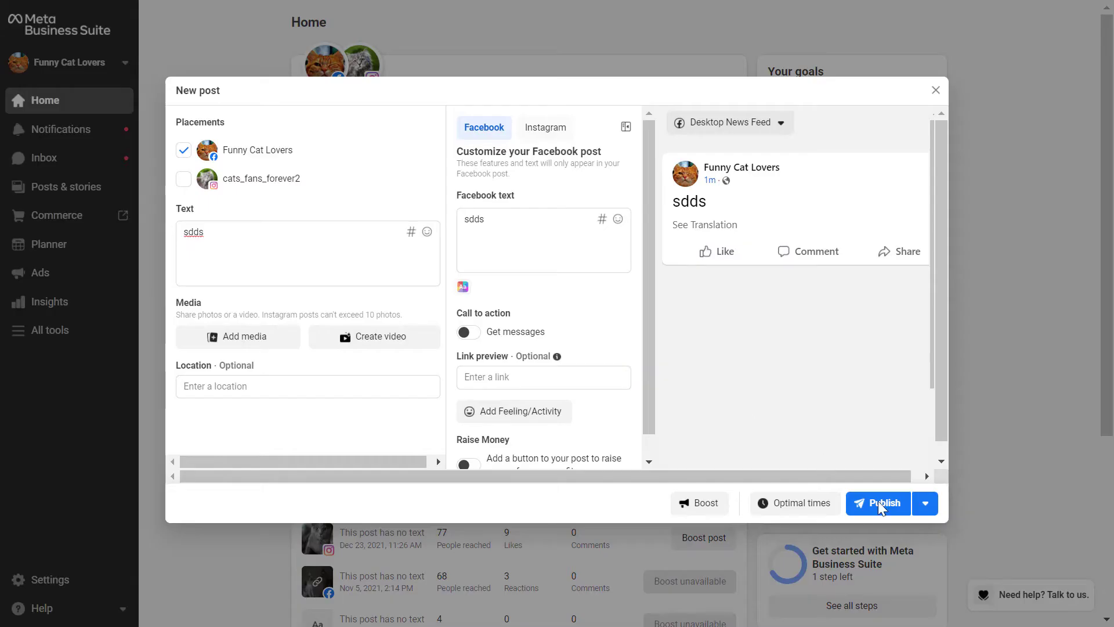
pyautogui.click(928, 505)
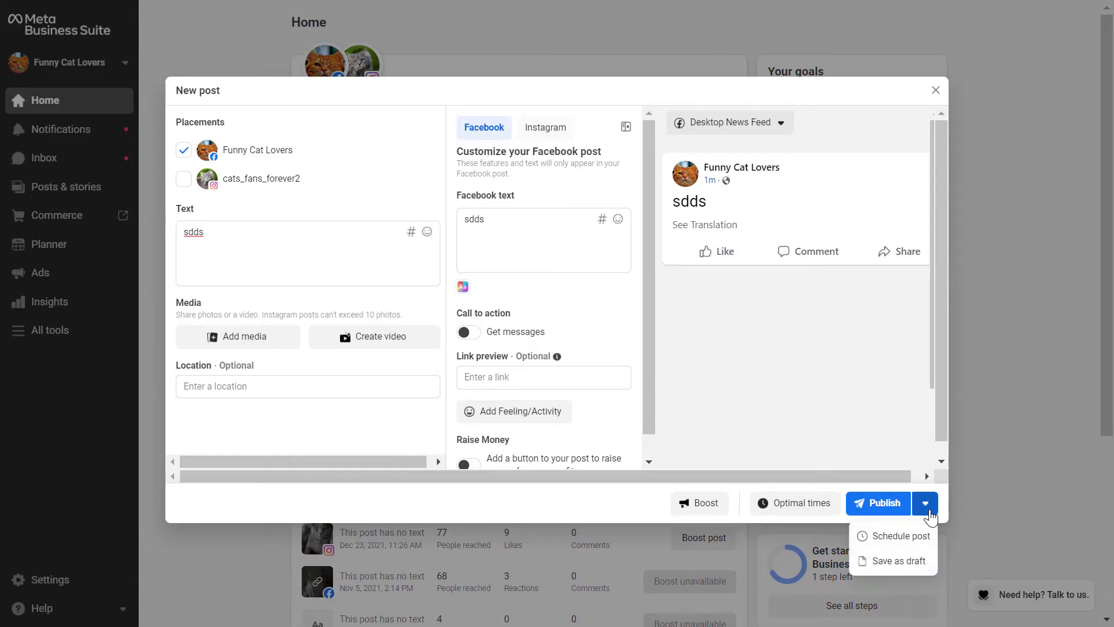
pyautogui.click(903, 536)
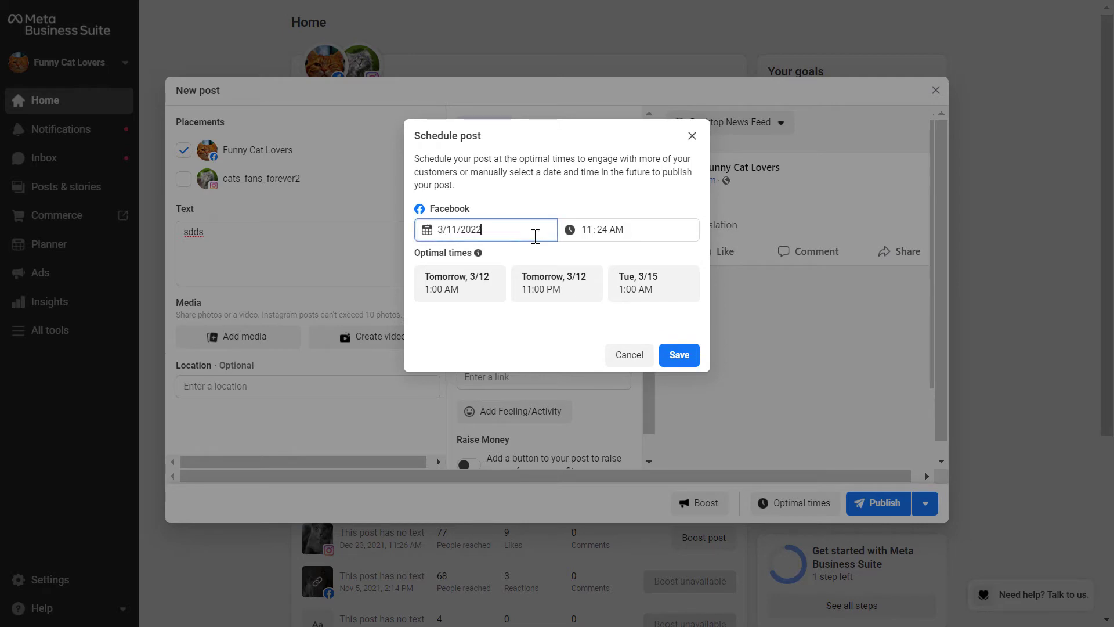
# Step: Set the publish date to Mar 11, 2022 at 11:50 AM and save
pyautogui.click(510, 230)
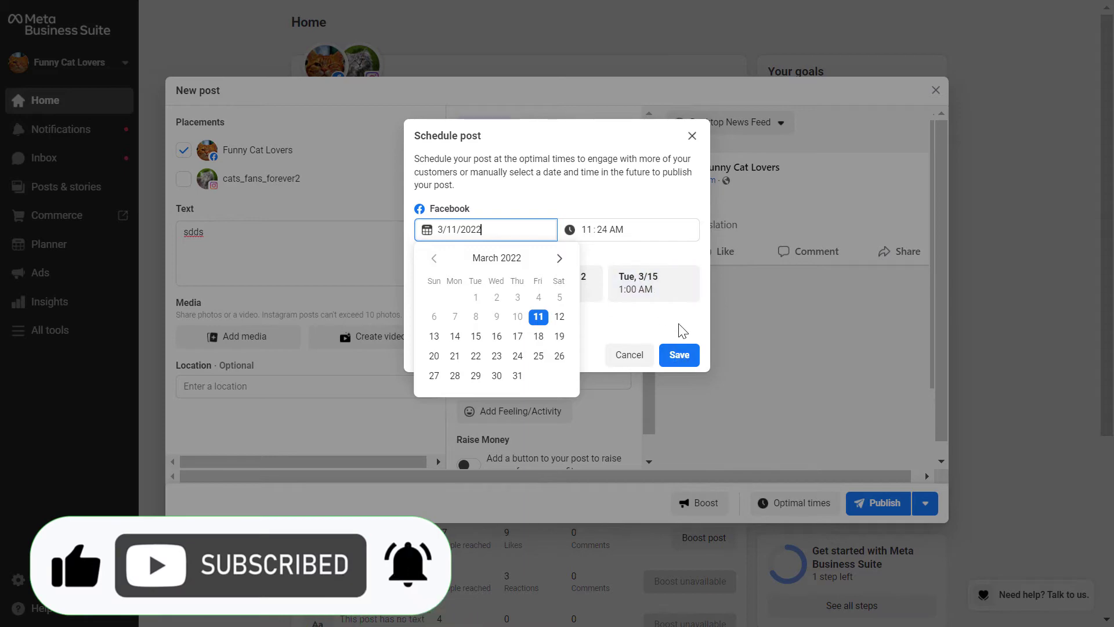
pyautogui.click(641, 230)
pyautogui.click(678, 354)
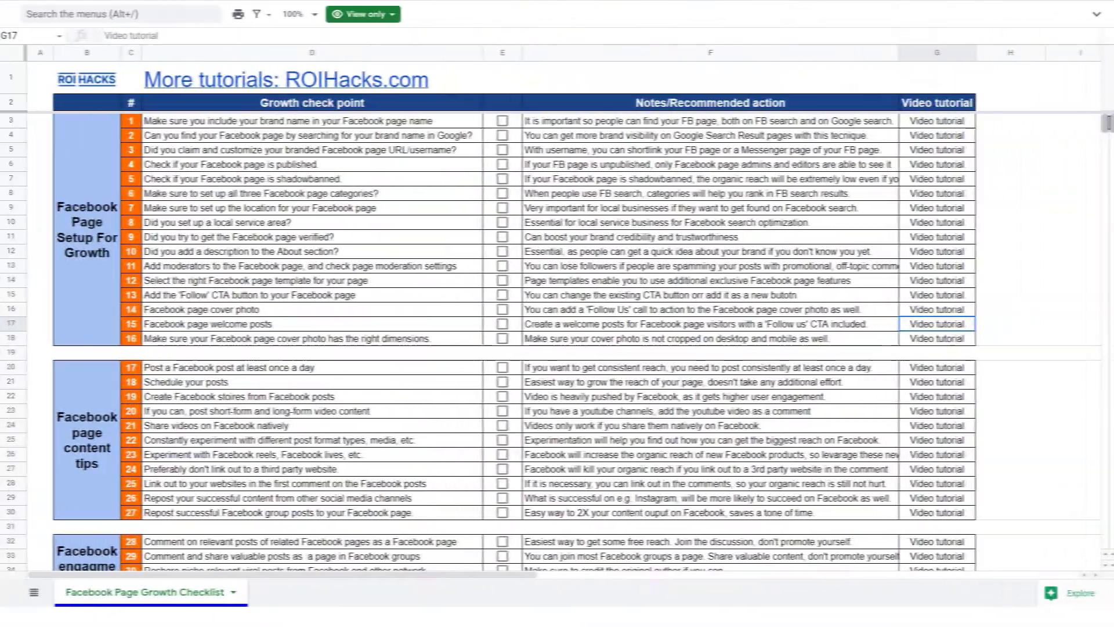
# Step: Scroll down through the growth checklist tips in the spreadsheet
pyautogui.scroll(-1, 551, 342)
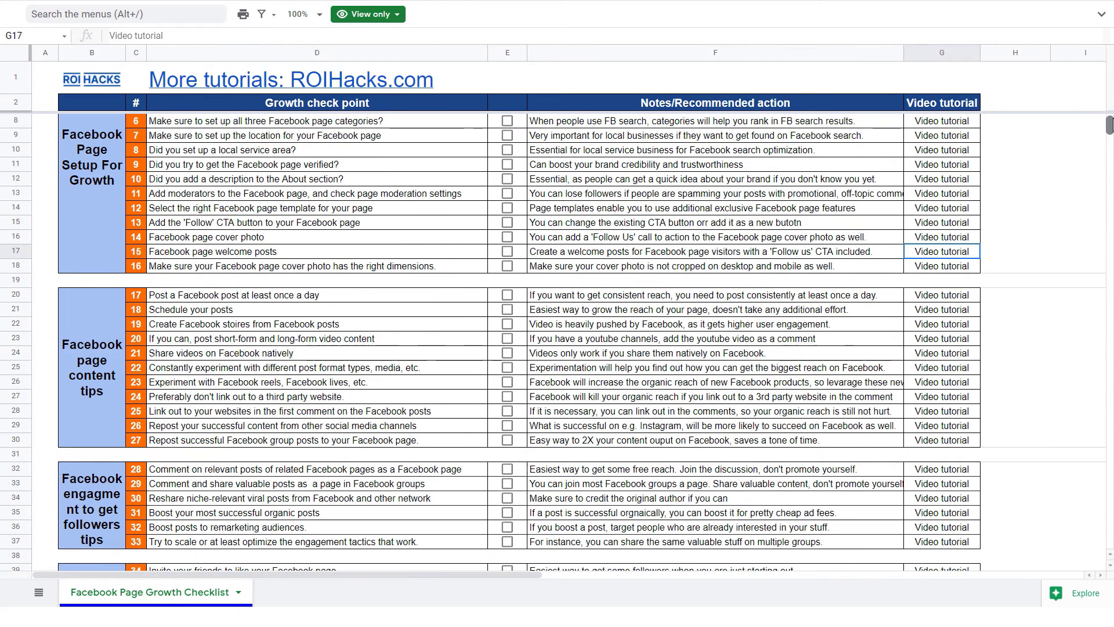
pyautogui.scroll(-4, 1110, 130)
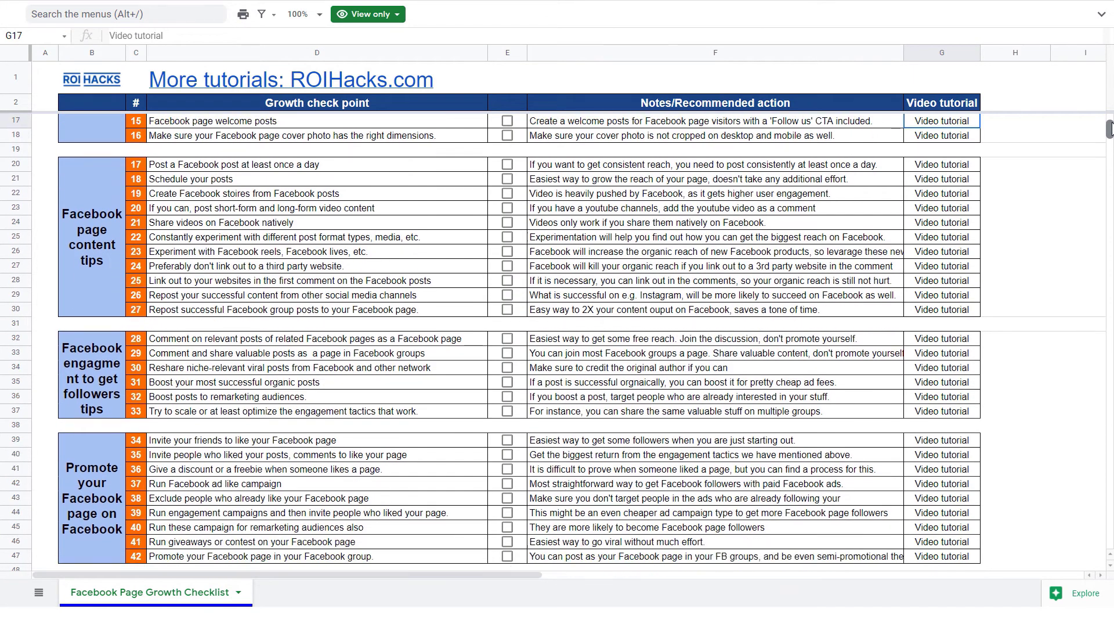
pyautogui.scroll(-2, 1110, 130)
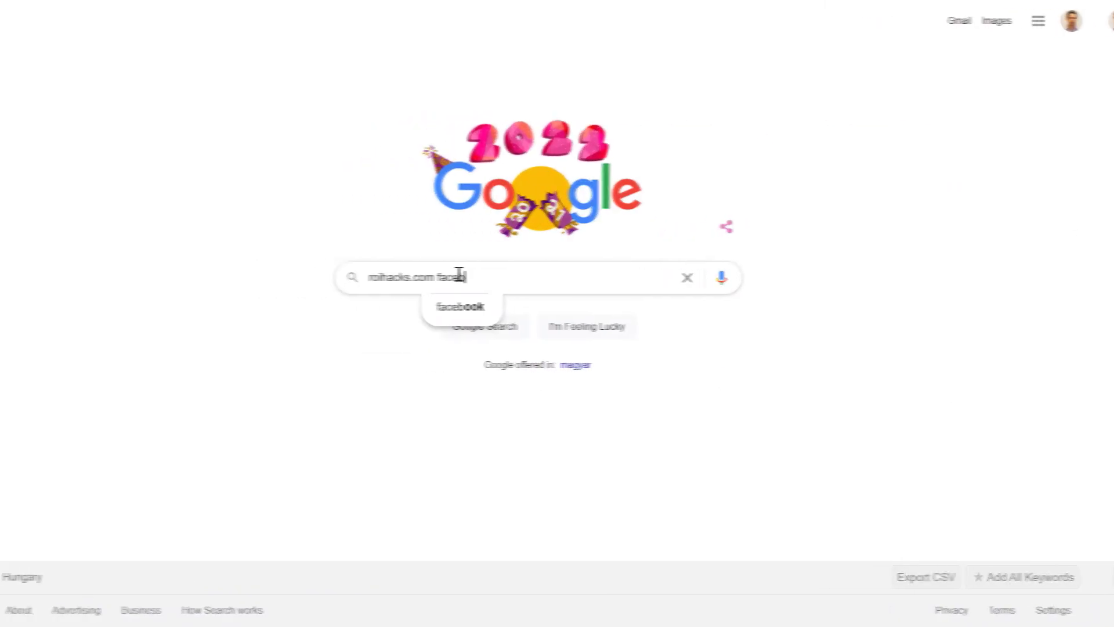
# Step: Search Google for 'roihacks.com facebook page growth checklist spreadsheet'
pyautogui.write('ook pa')
pyautogui.write('ge growth checklist')
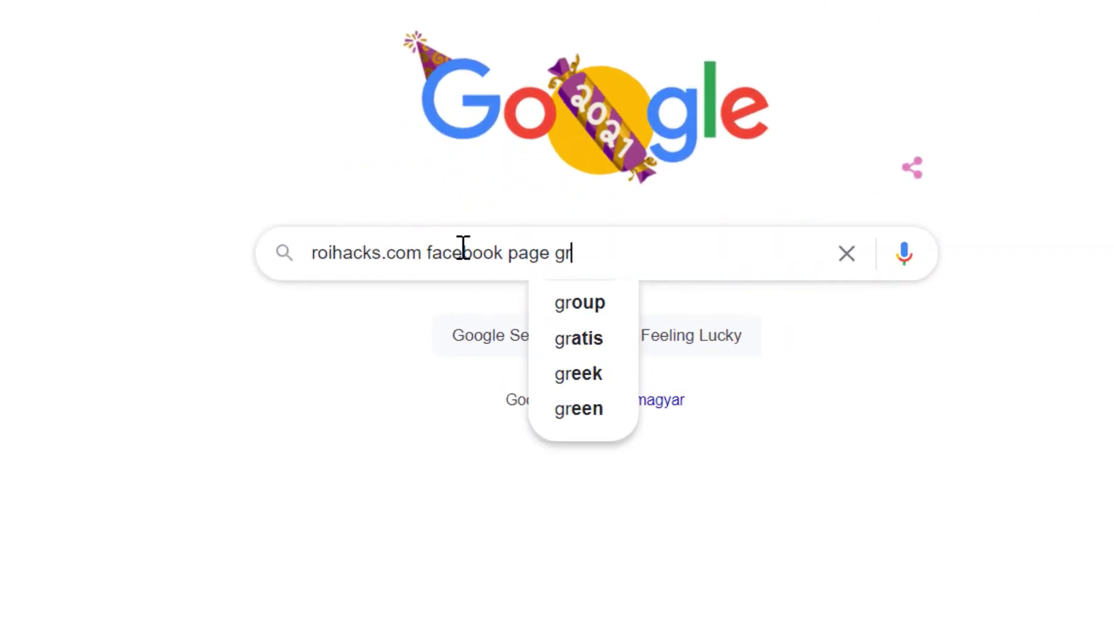
pyautogui.write(' spreadsheet')
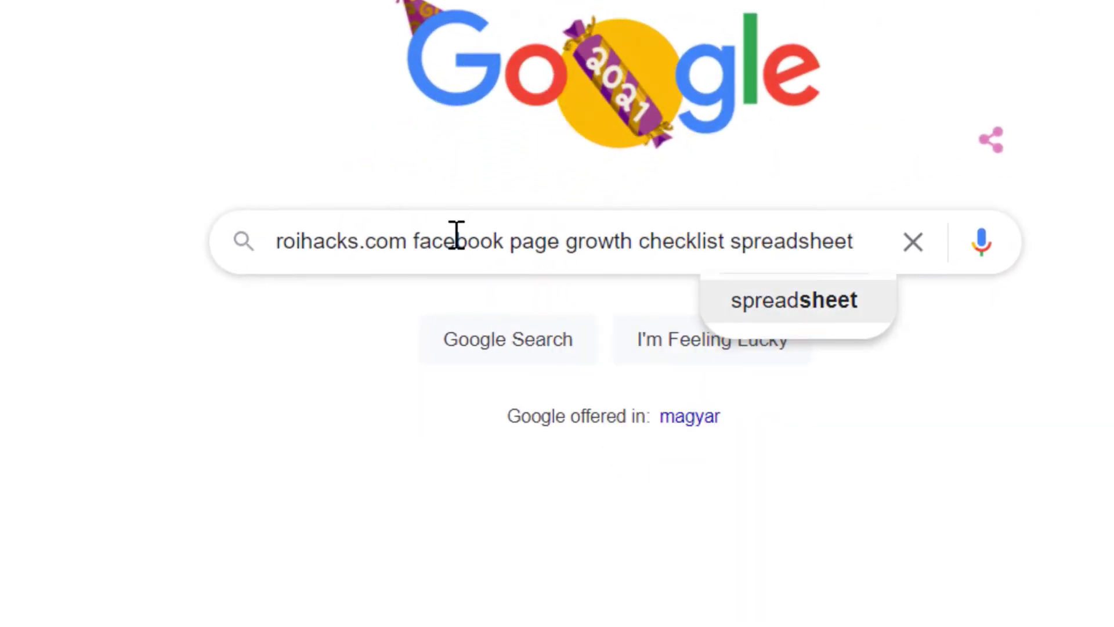
pyautogui.press('Return')
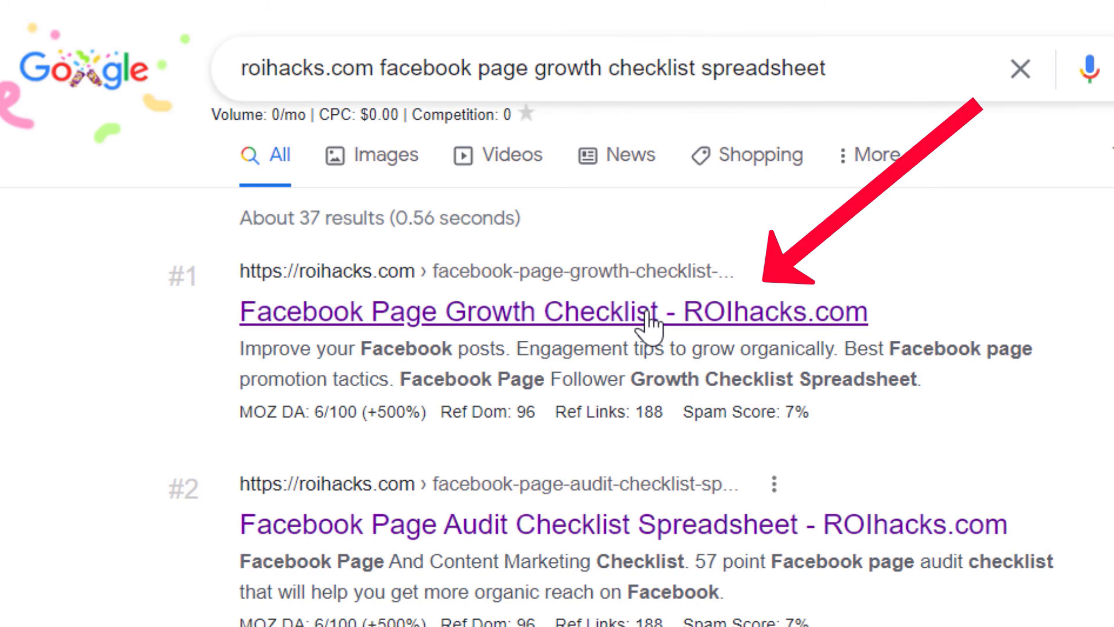